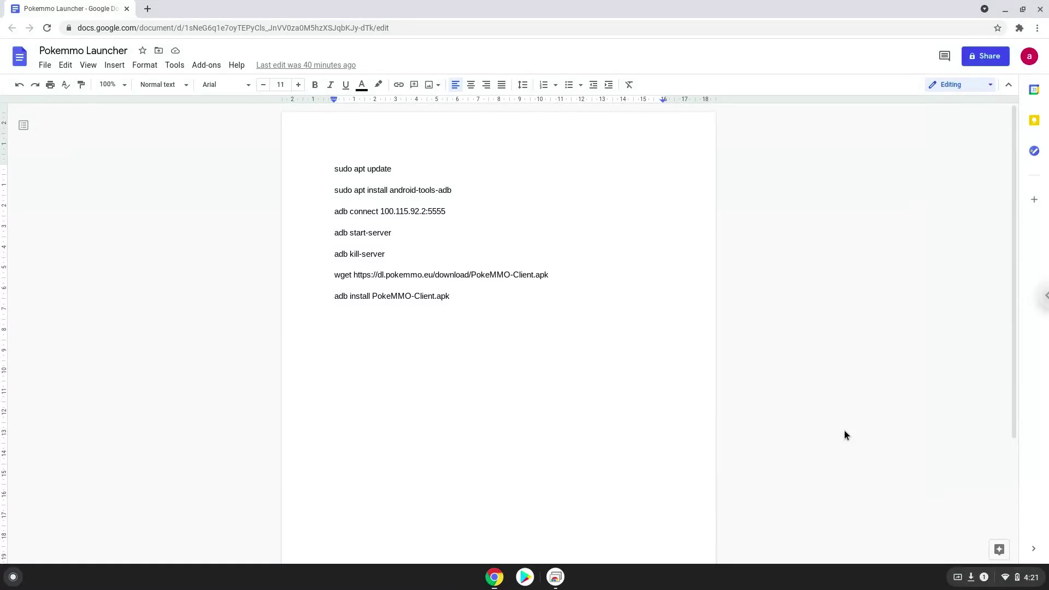
Step: Reach Settings > Advanced > Developers and start turning on the Linux development environment
left_click(1015, 579)
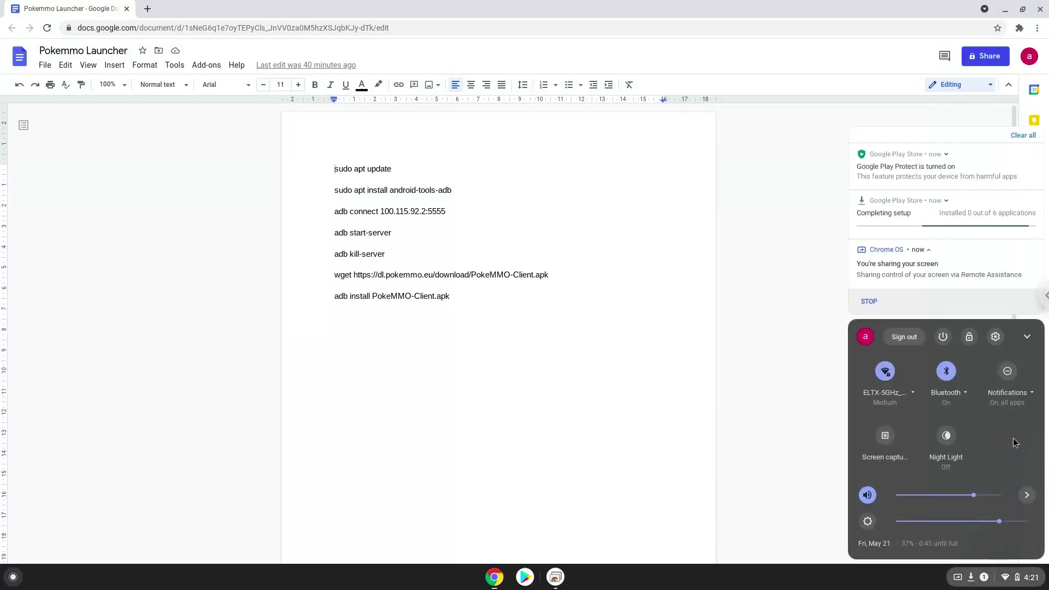
left_click(995, 336)
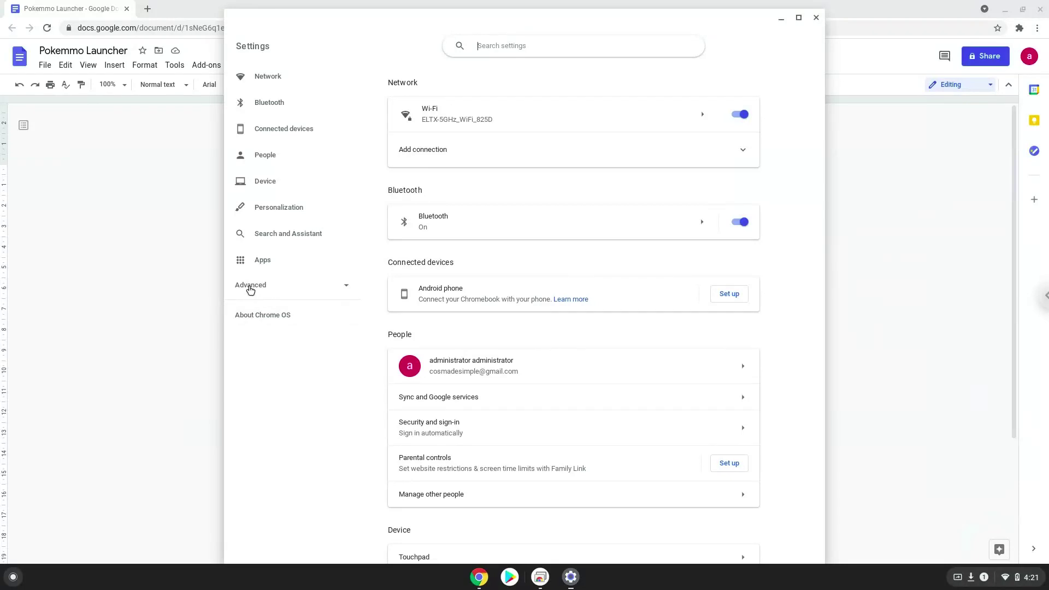
left_click(250, 286)
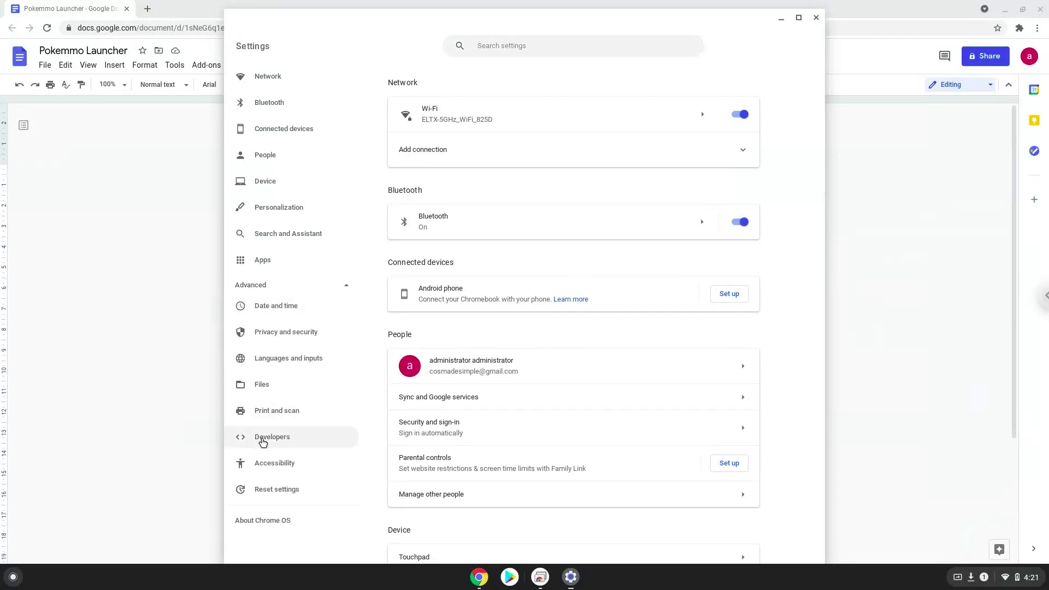
left_click(263, 441)
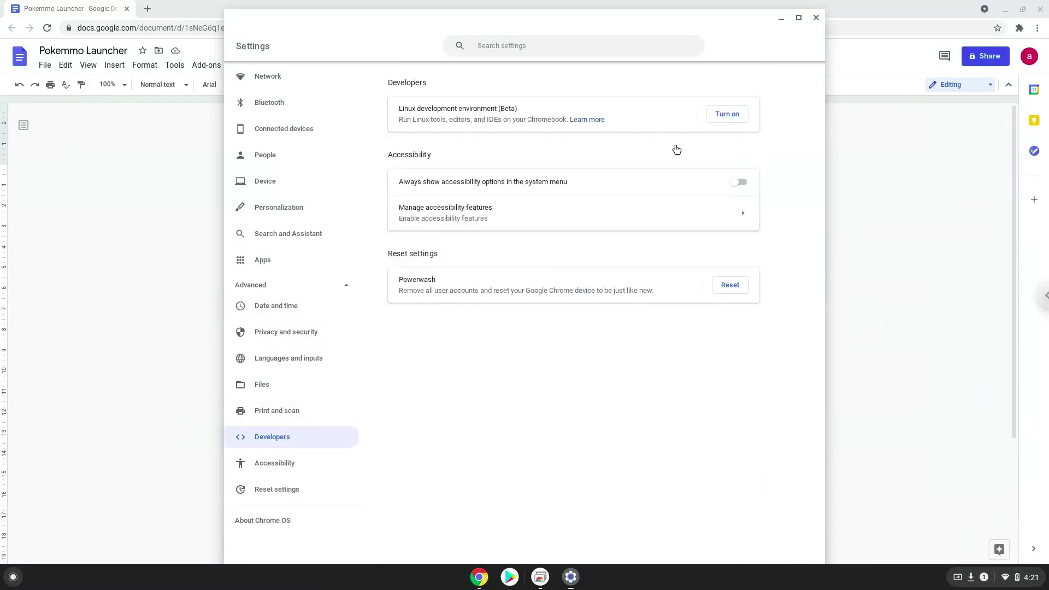
left_click(726, 115)
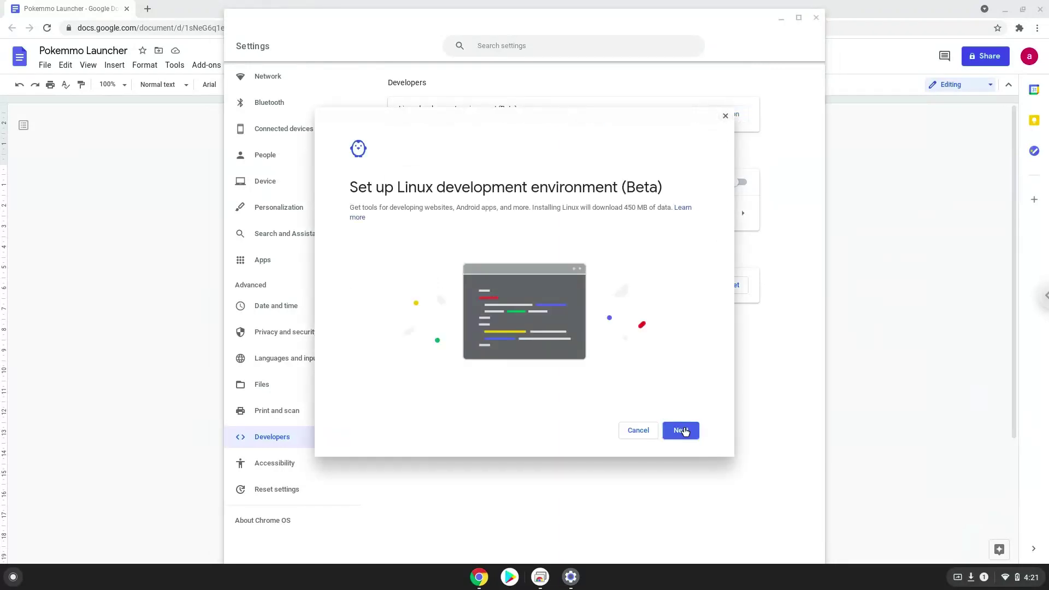
Step: Accept the Linux setup options and install the Linux development environment
left_click(683, 431)
left_click(681, 430)
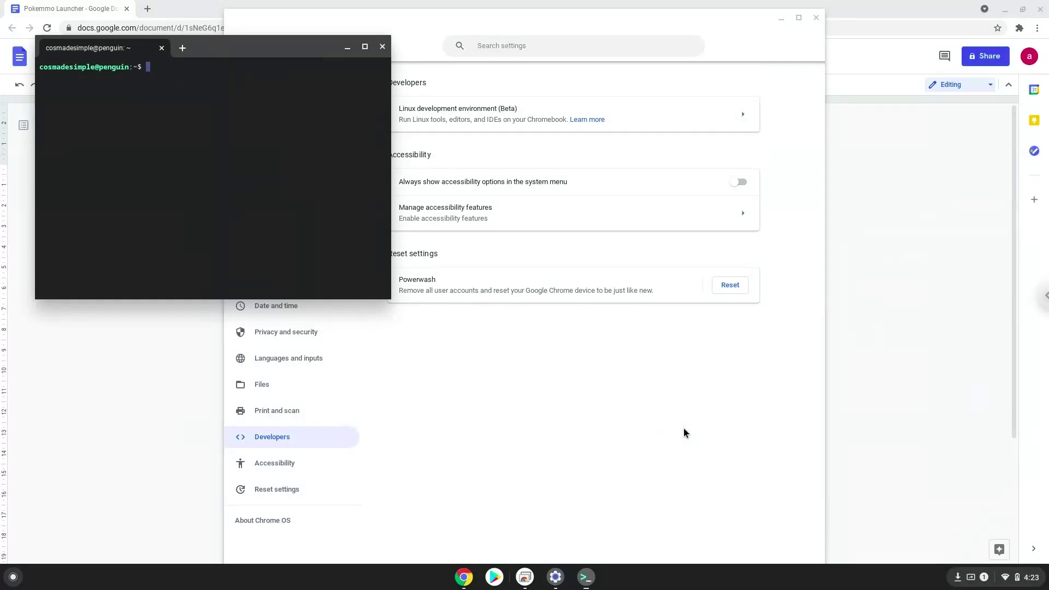
Step: Close the new terminal, then enable ADB debugging under Develop Android apps
left_click(382, 47)
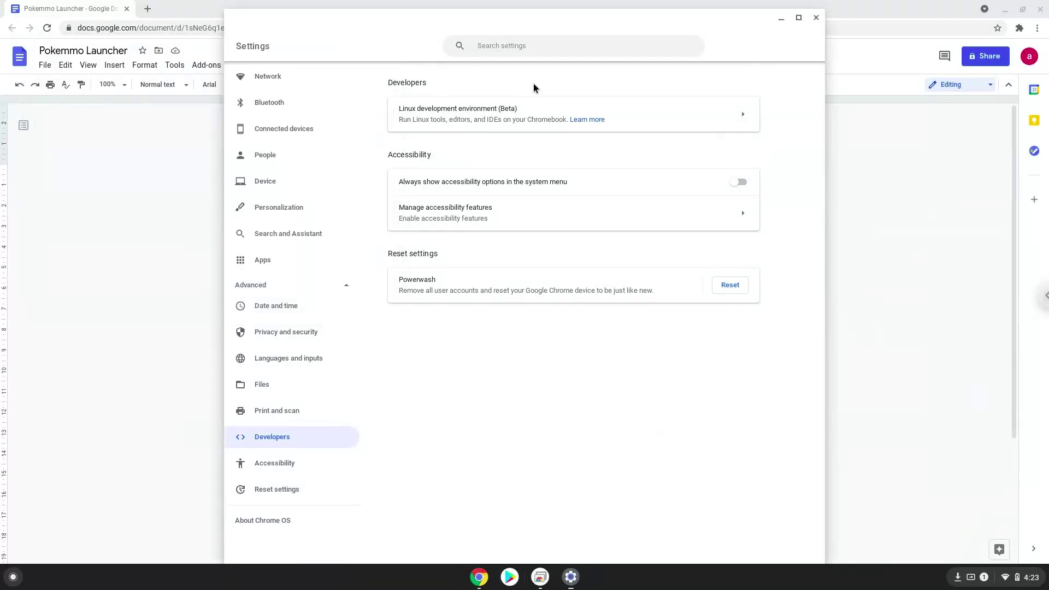
left_click(637, 120)
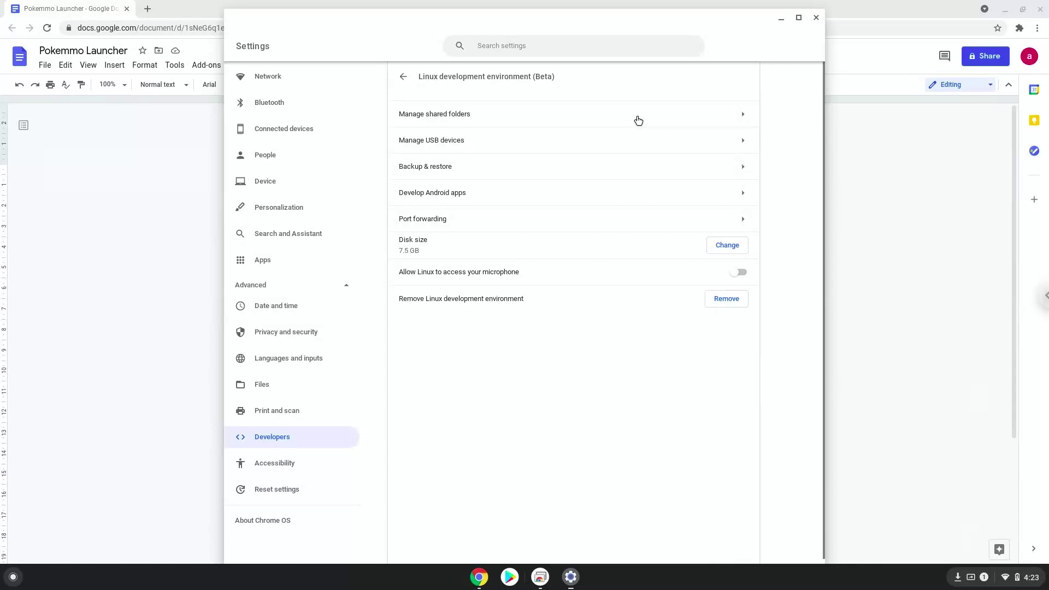
left_click(635, 187)
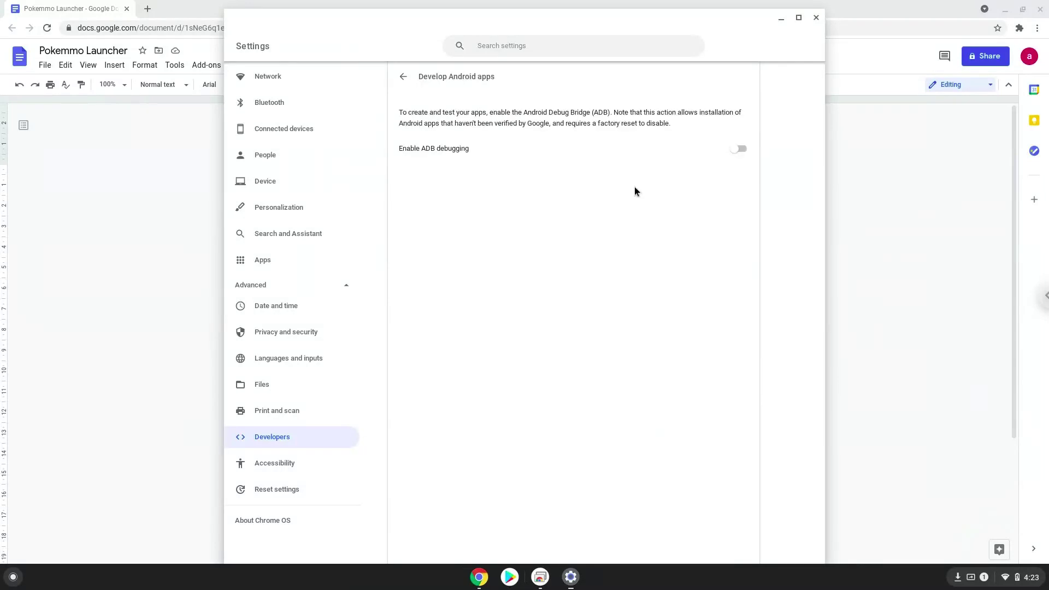
left_click(741, 149)
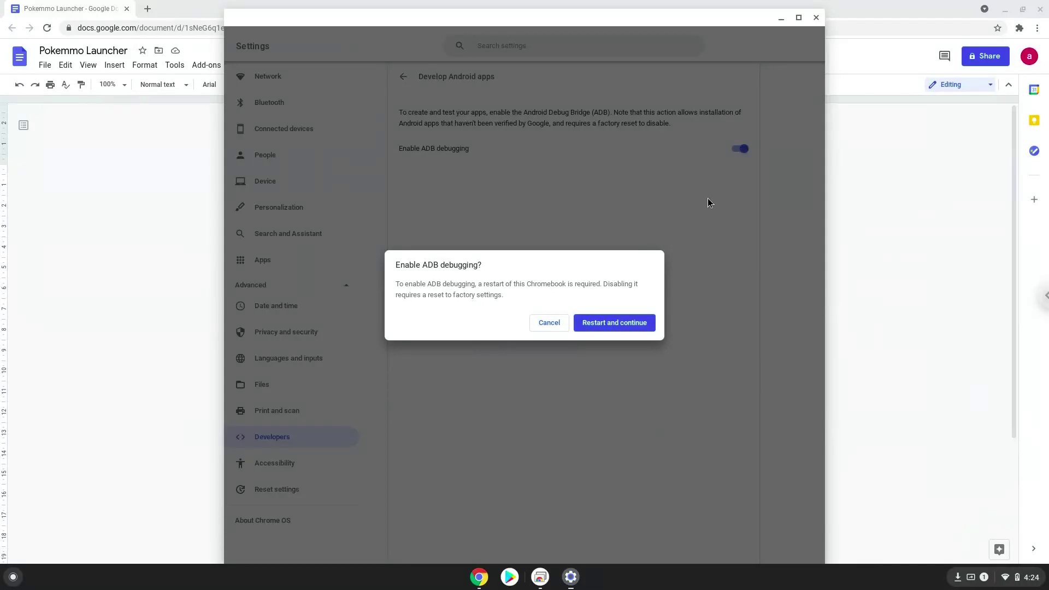
Step: Confirm 'Restart and continue' so ADB debugging is enabled after the Chromebook restarts
left_click(640, 316)
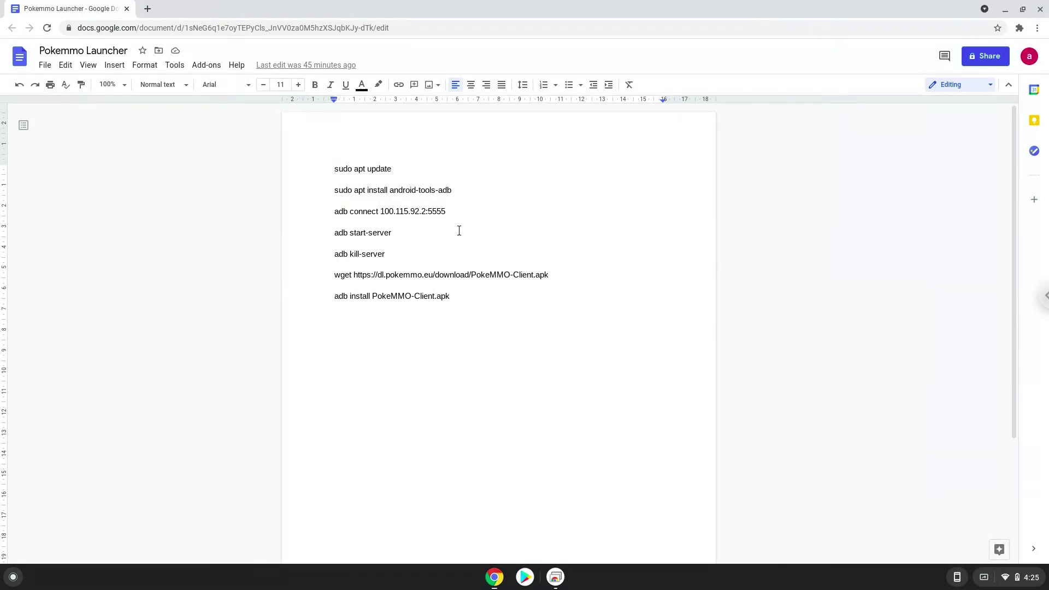
Step: Copy the 'sudo apt update' line from the doc and launch Terminal from the app launcher
triple_click(358, 170)
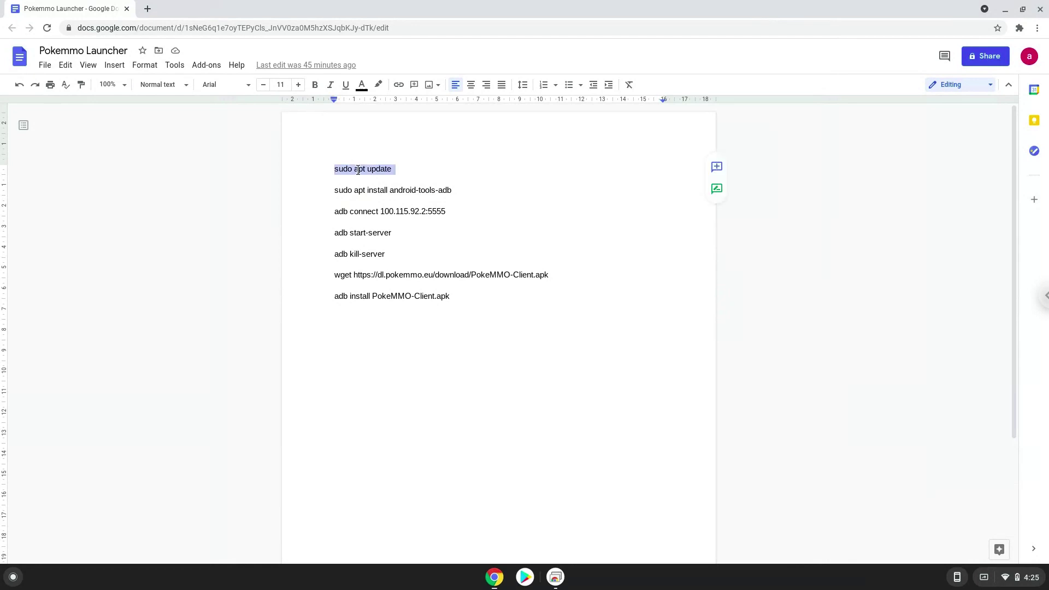
right_click(358, 170)
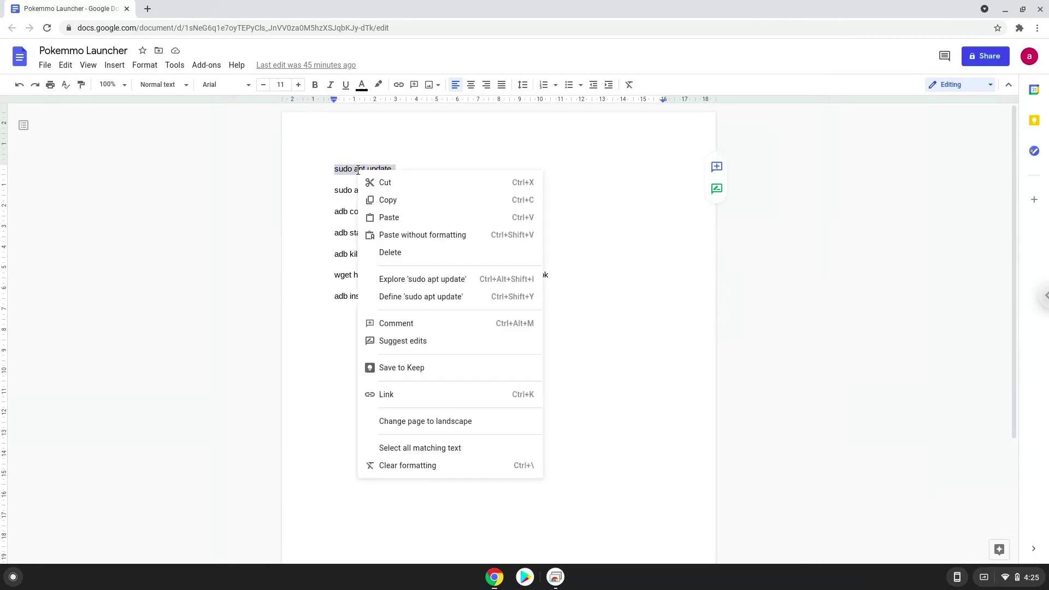
left_click(392, 202)
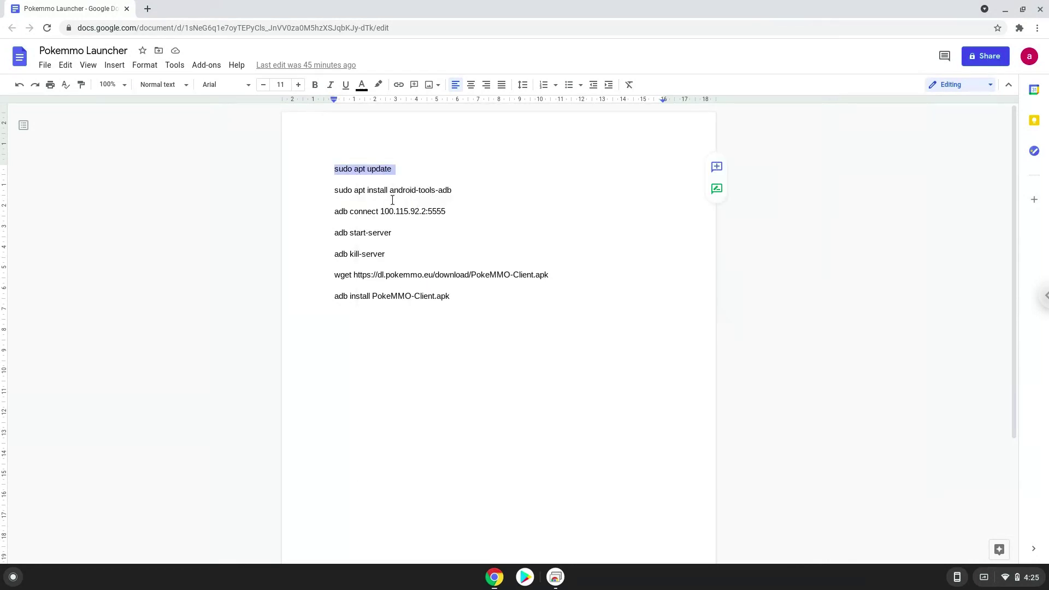
left_click(13, 577)
type("ter")
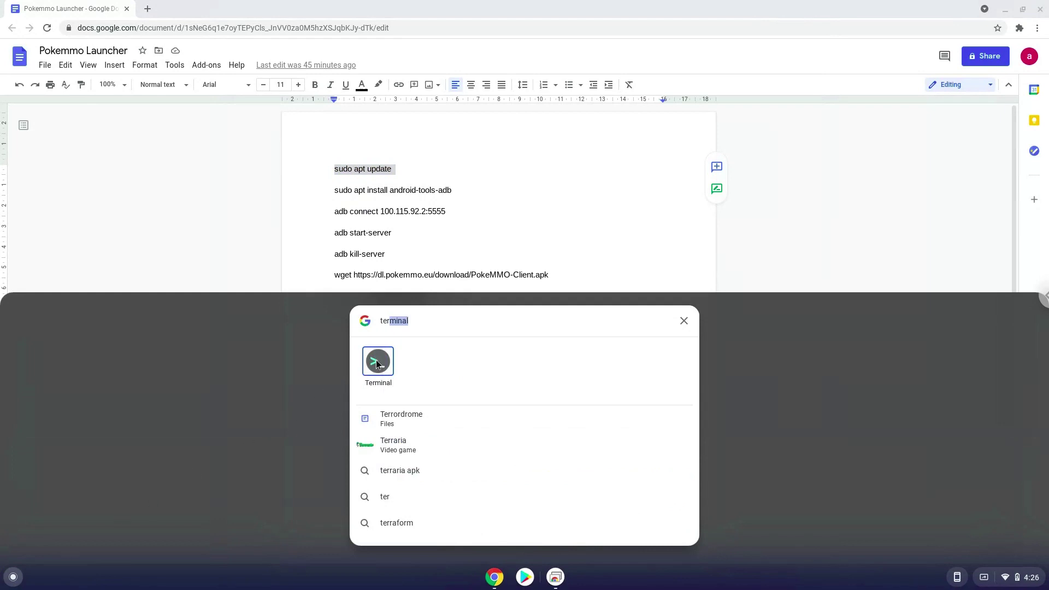
left_click(376, 361)
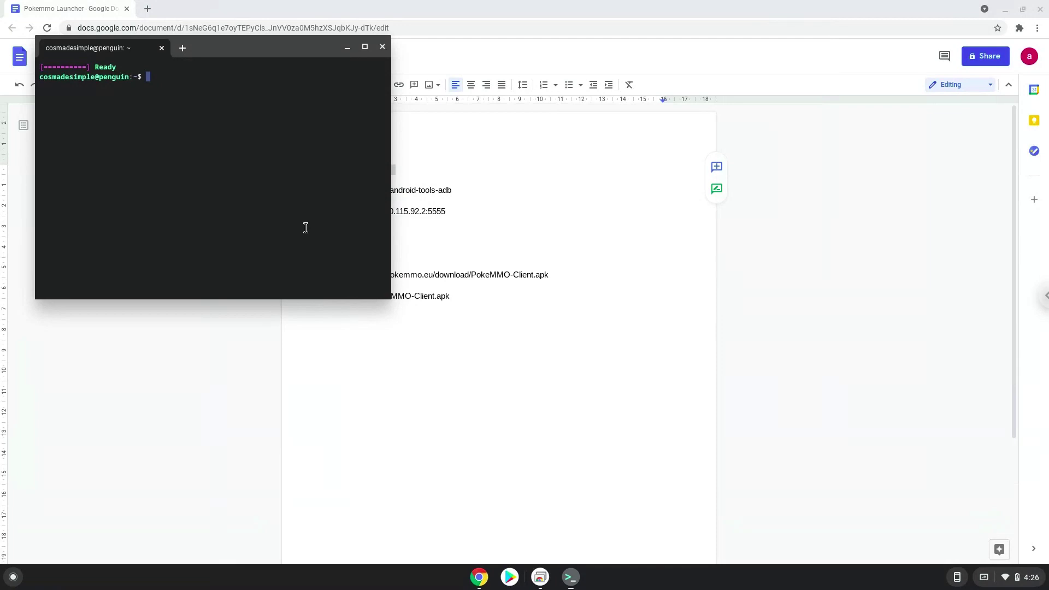
Step: Maximize Terminal, run 'sudo apt update', then bring the command document back to the front
double_click(226, 48)
double_click(225, 47)
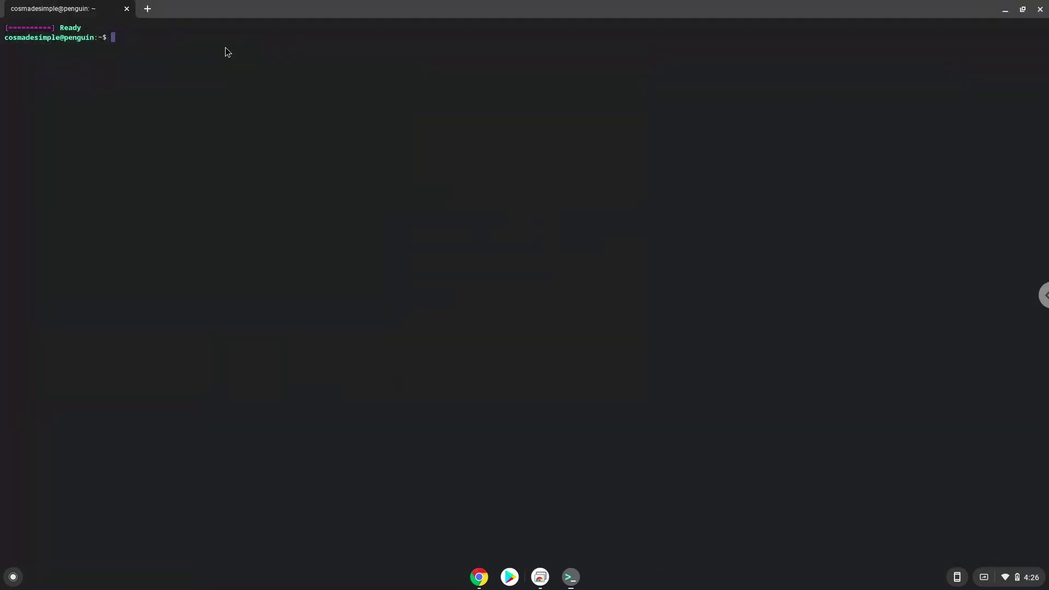
type("sudo apt update")
key("Return")
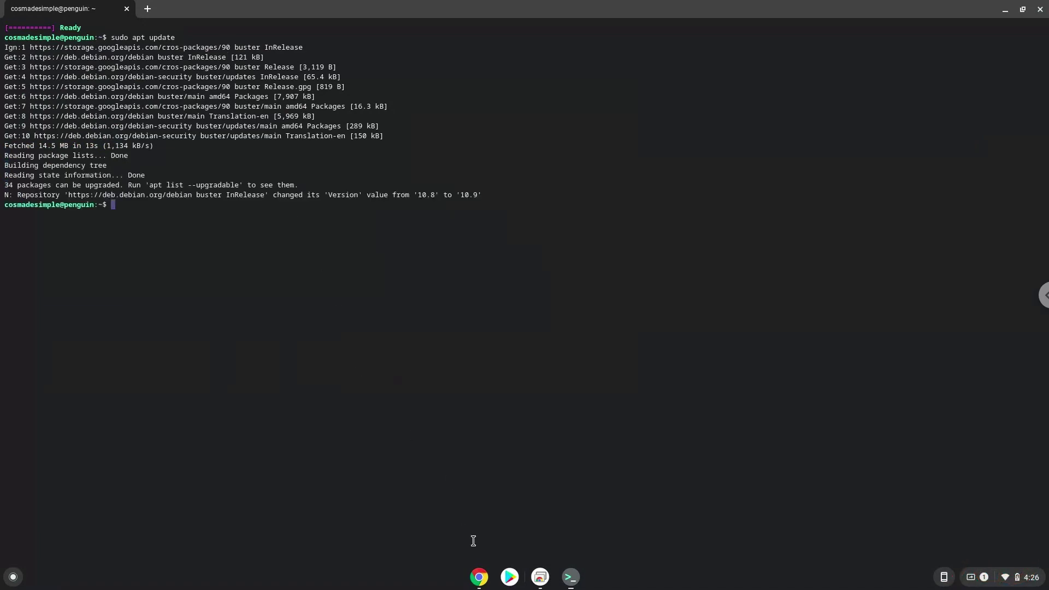
left_click(487, 578)
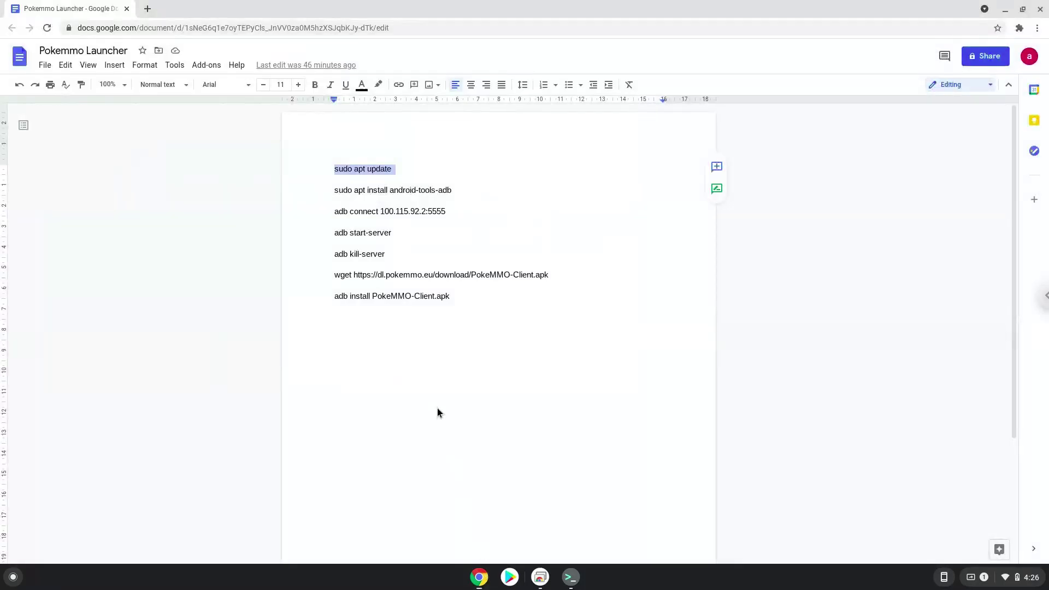
Step: Copy and run 'sudo apt install android-tools-adb' in Terminal, answering Y to continue
triple_click(367, 191)
right_click(367, 192)
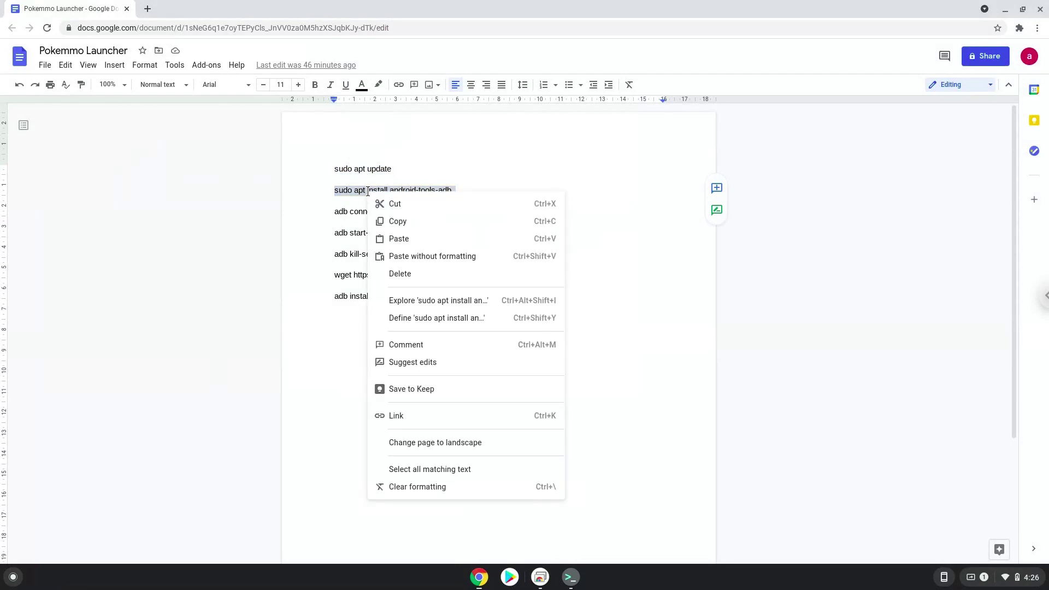
left_click(401, 221)
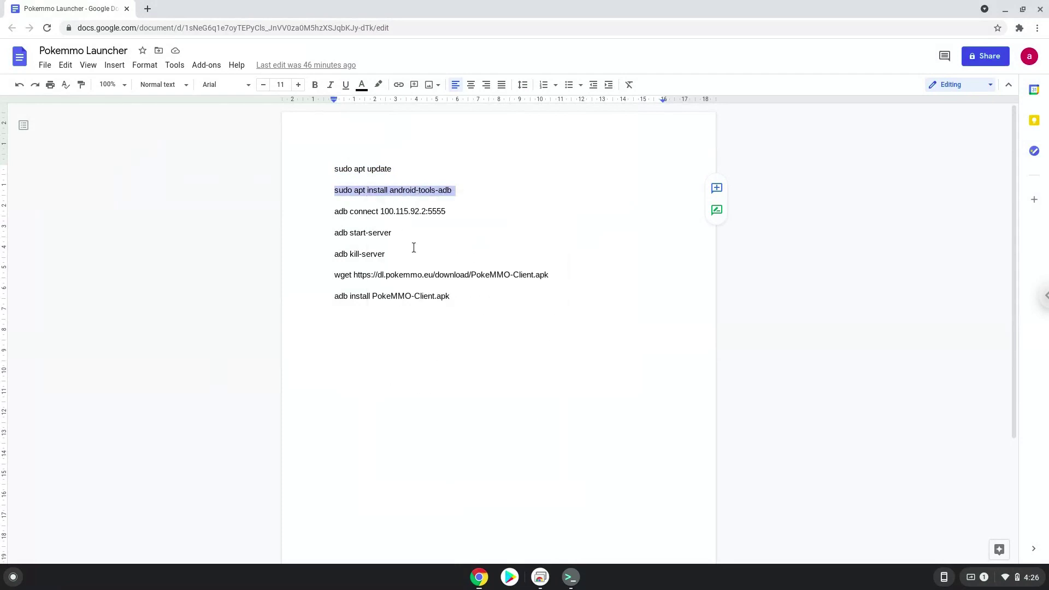
left_click(570, 576)
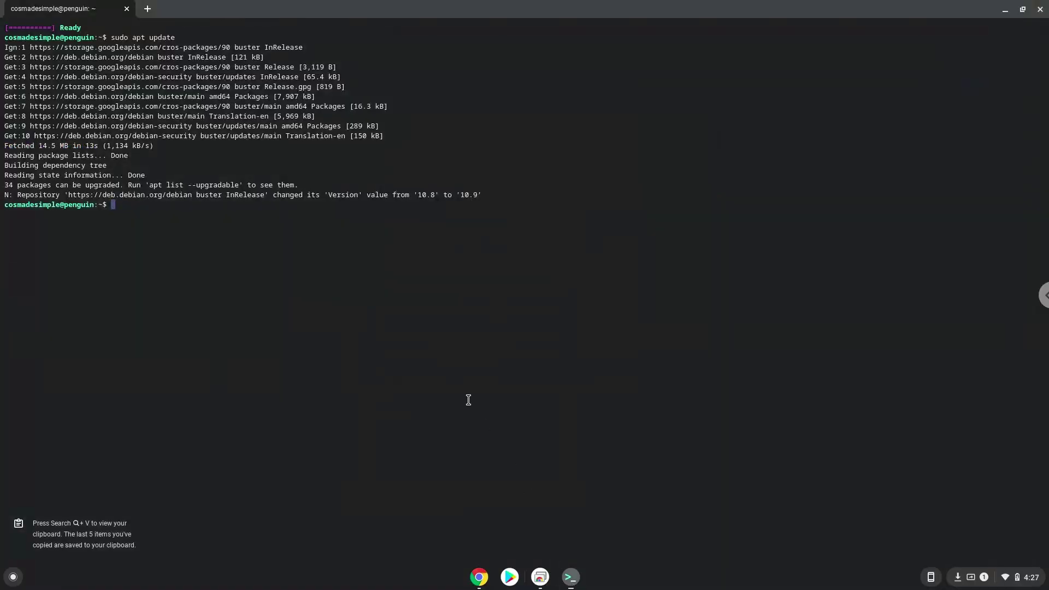
key("ctrl+shift+v")
key("Return")
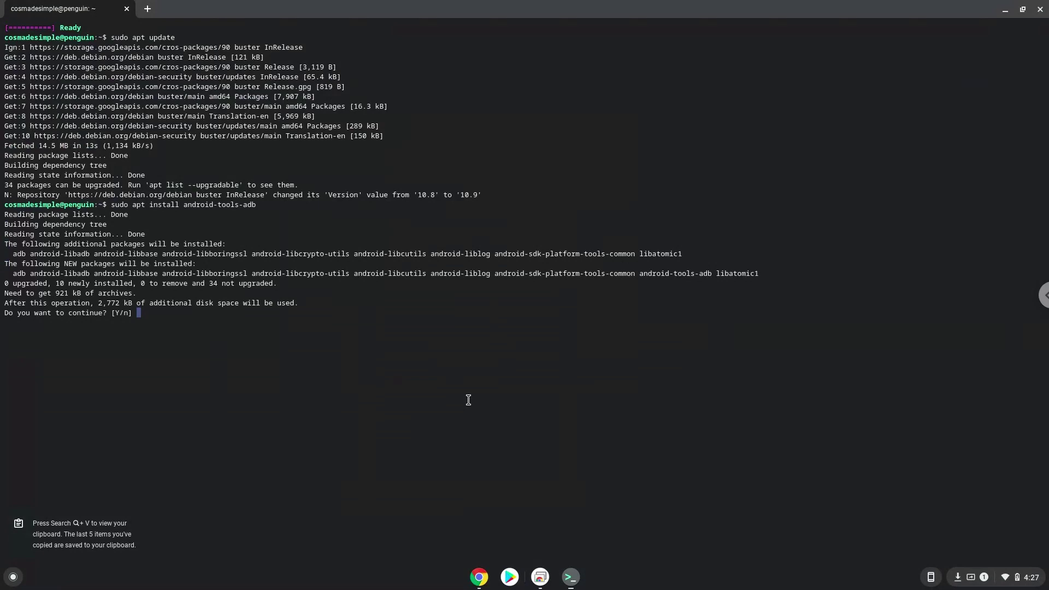
key("Return")
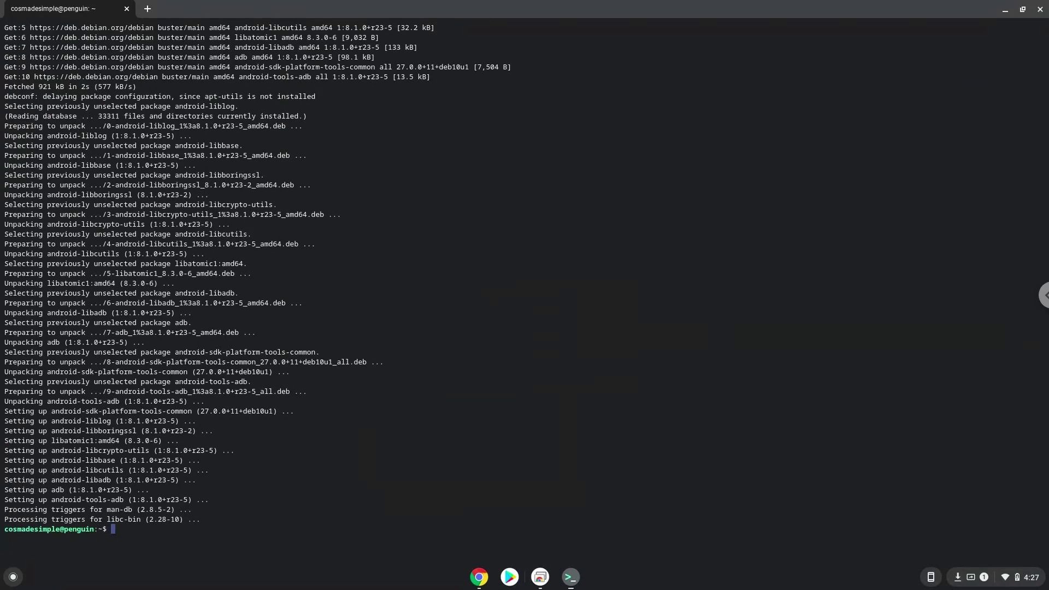
Step: Copy and run 'adb connect 100.115.92.2:5555' in Terminal
left_click(479, 578)
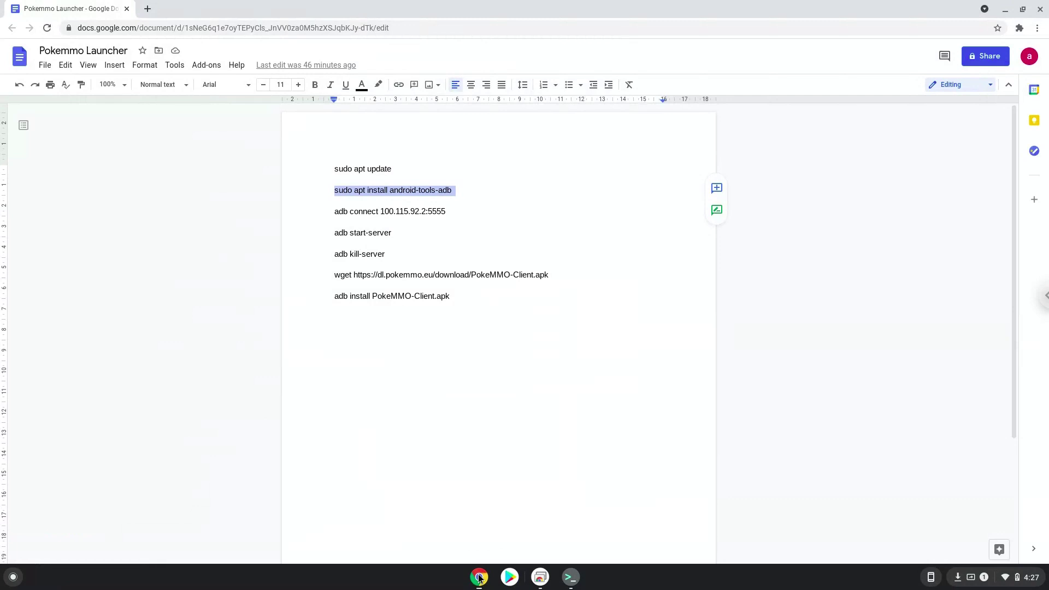
triple_click(388, 213)
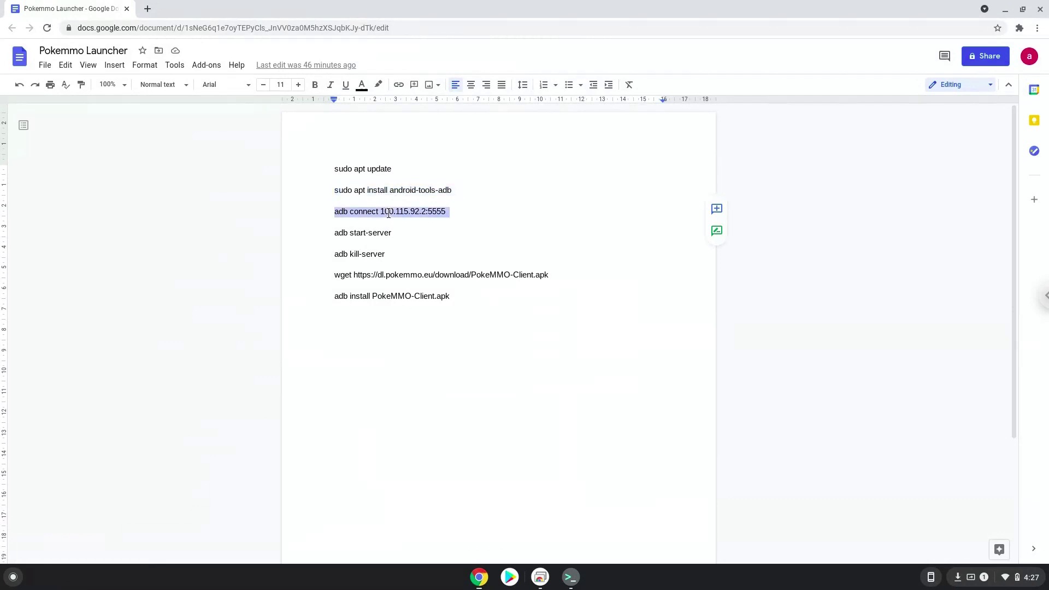
right_click(389, 212)
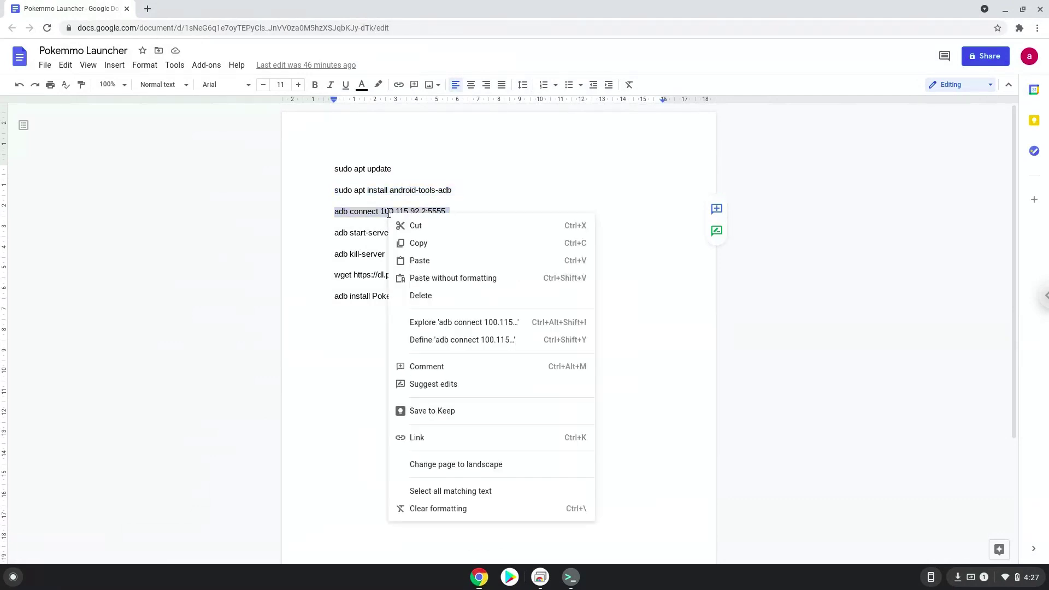
left_click(420, 245)
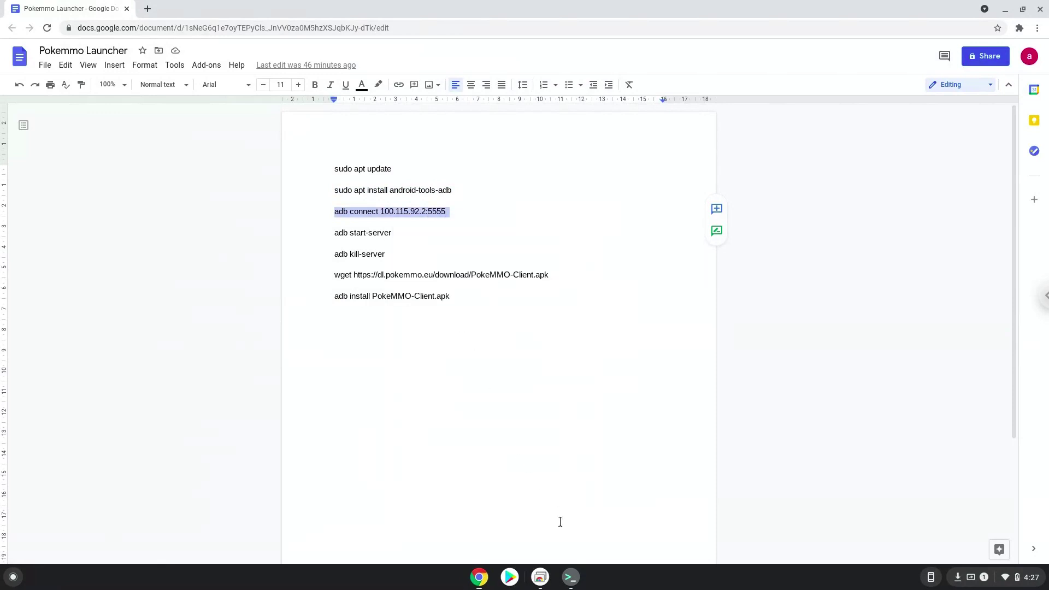
left_click(571, 578)
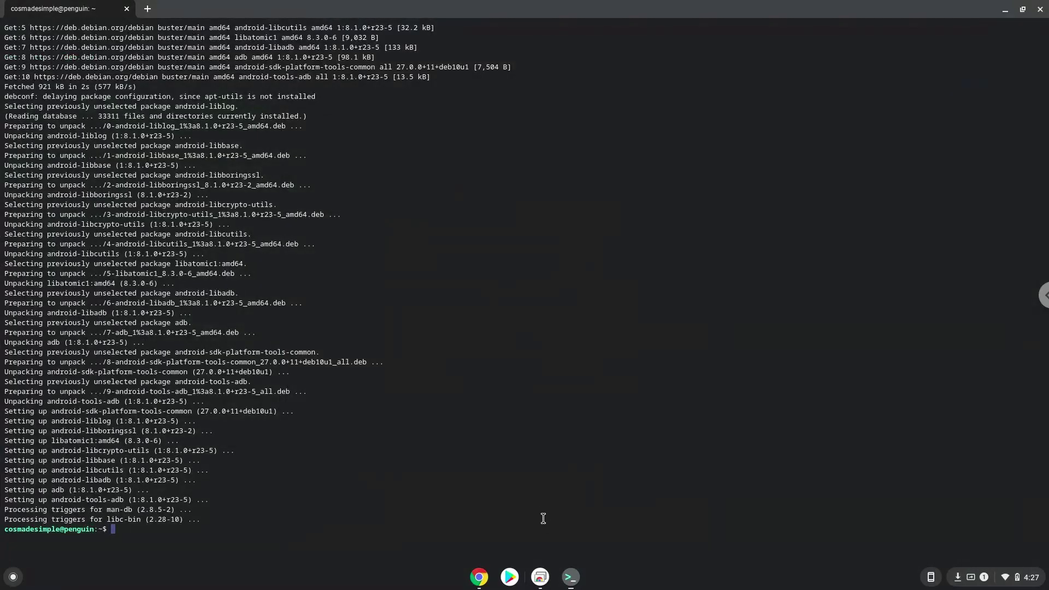
key("ctrl+shift+v")
key("Return")
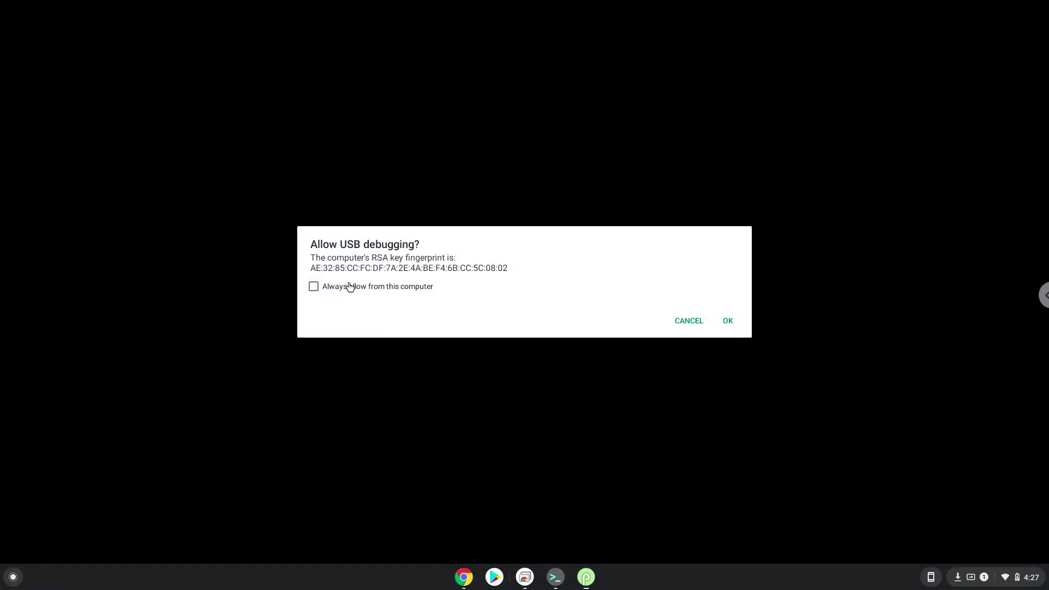
Step: Tick 'Always allow from this computer' and OK the USB debugging prompt
left_click(350, 286)
left_click(726, 322)
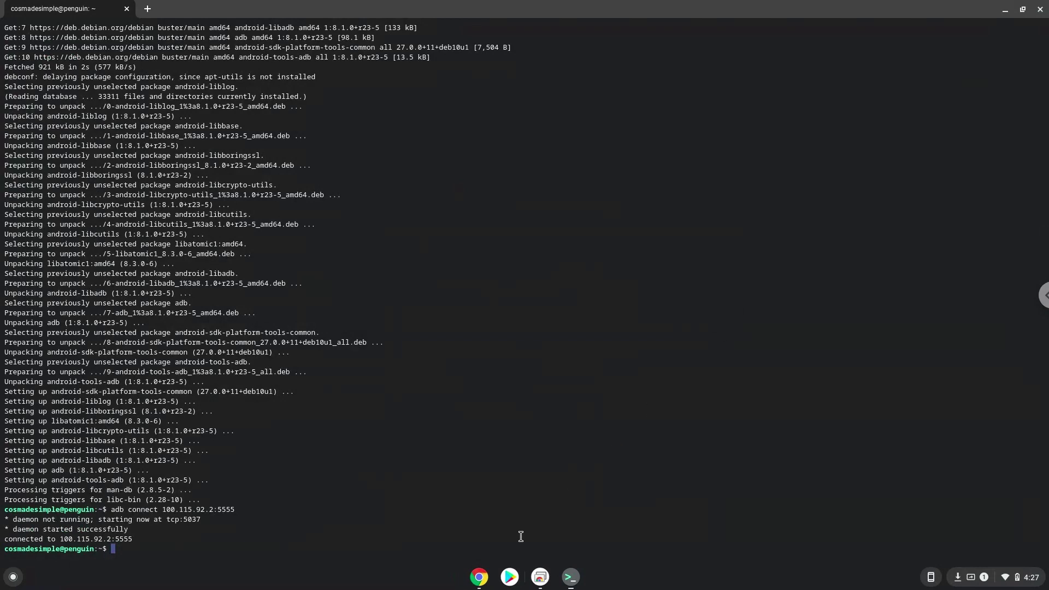
Step: Copy and run 'adb start-server' in Terminal
left_click(485, 579)
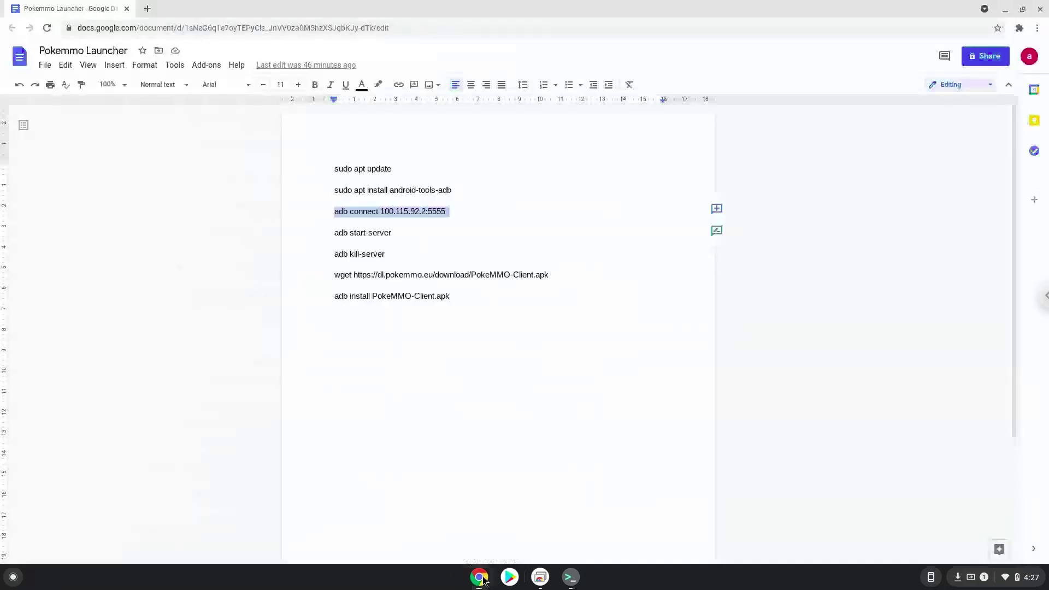
triple_click(337, 233)
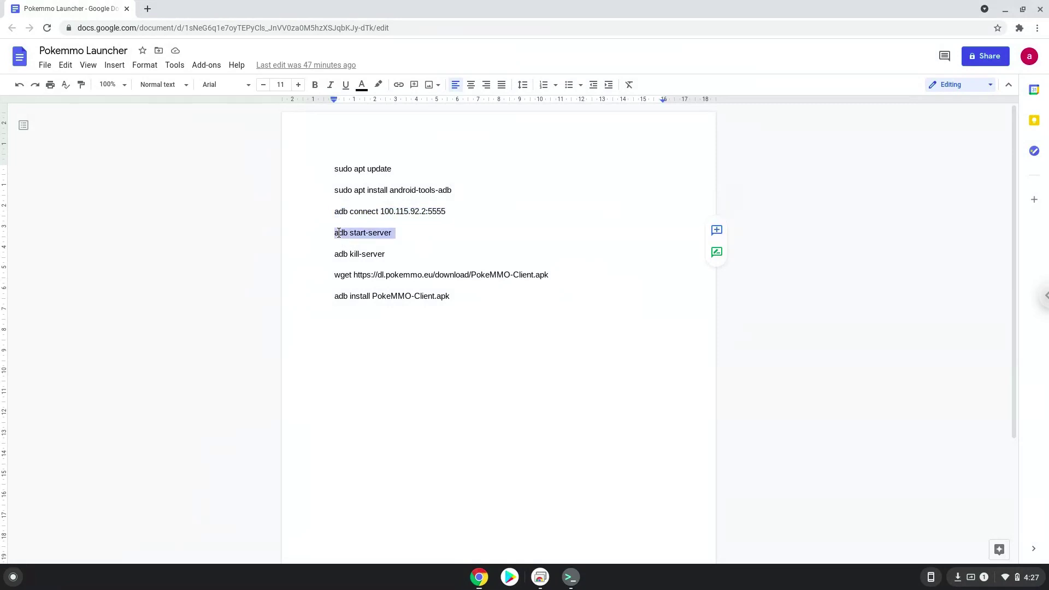
right_click(337, 234)
left_click(370, 262)
left_click(570, 577)
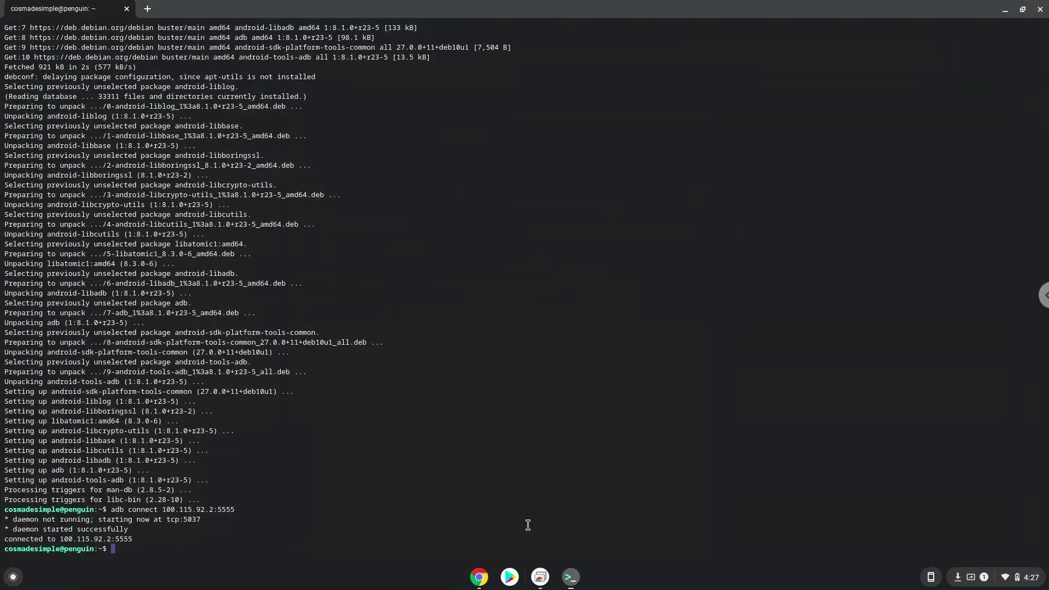
key("ctrl+shift+v")
key("Return")
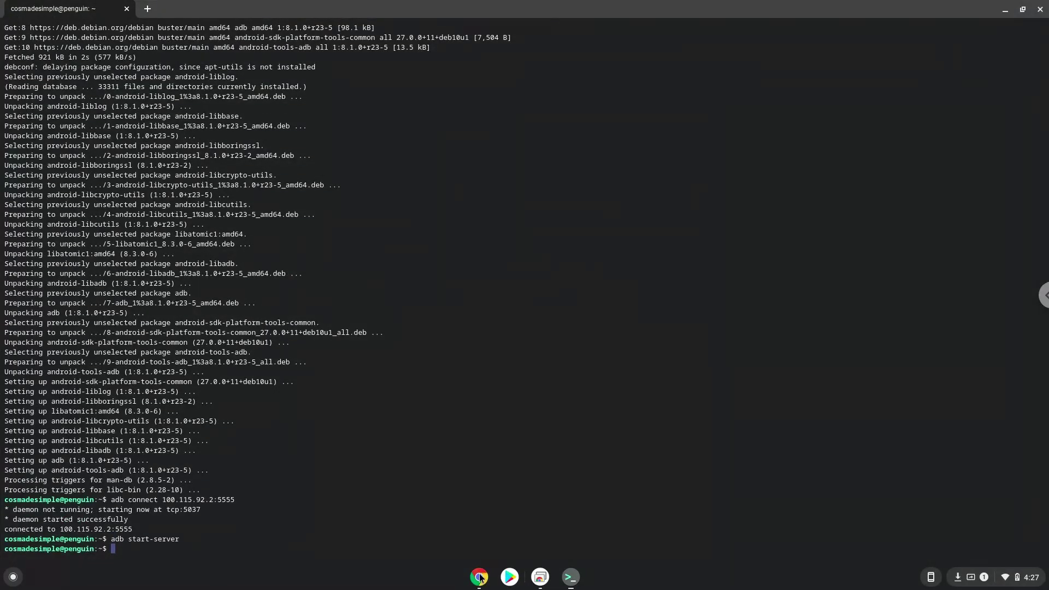
Step: Copy and run 'adb kill-server' in Terminal
left_click(479, 576)
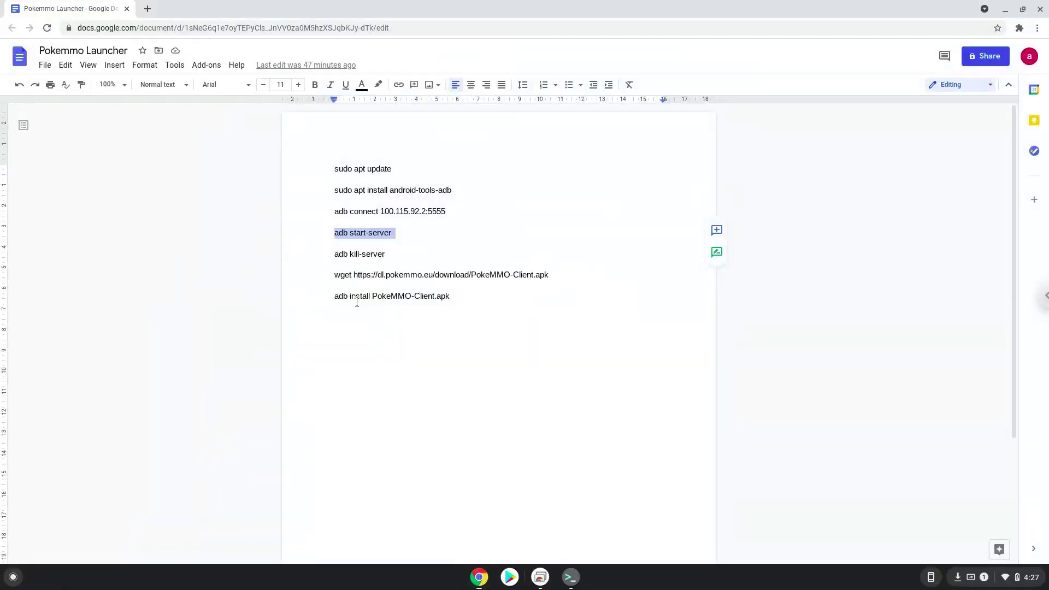
left_click(334, 254)
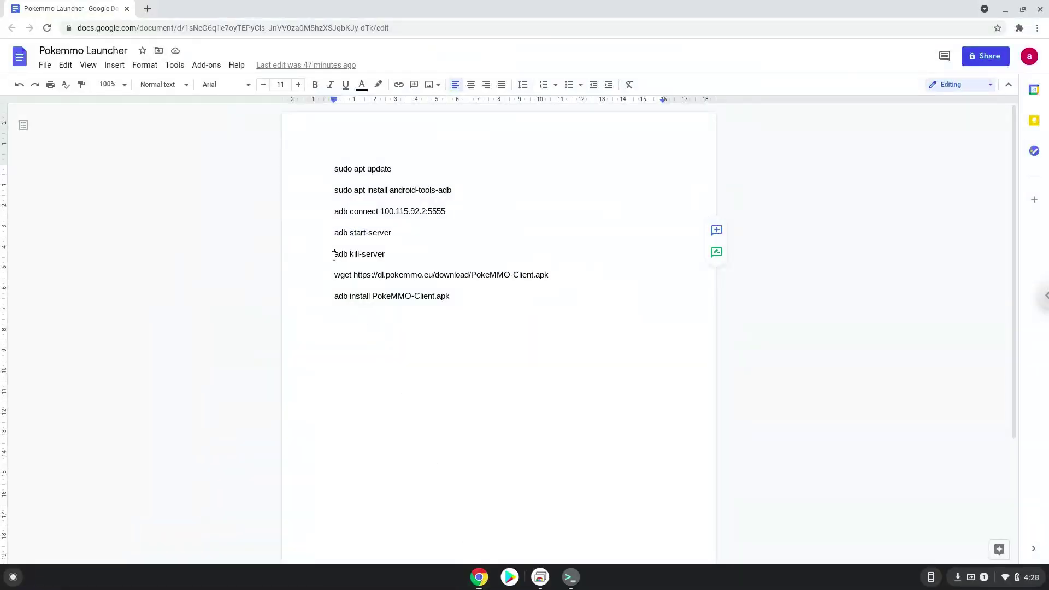
triple_click(333, 255)
right_click(333, 255)
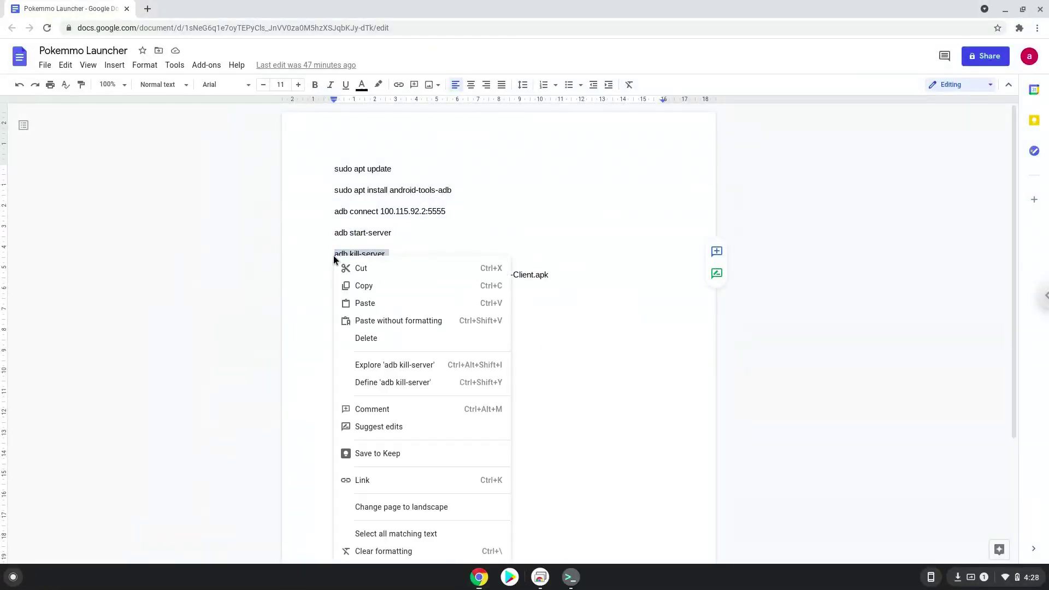
left_click(367, 287)
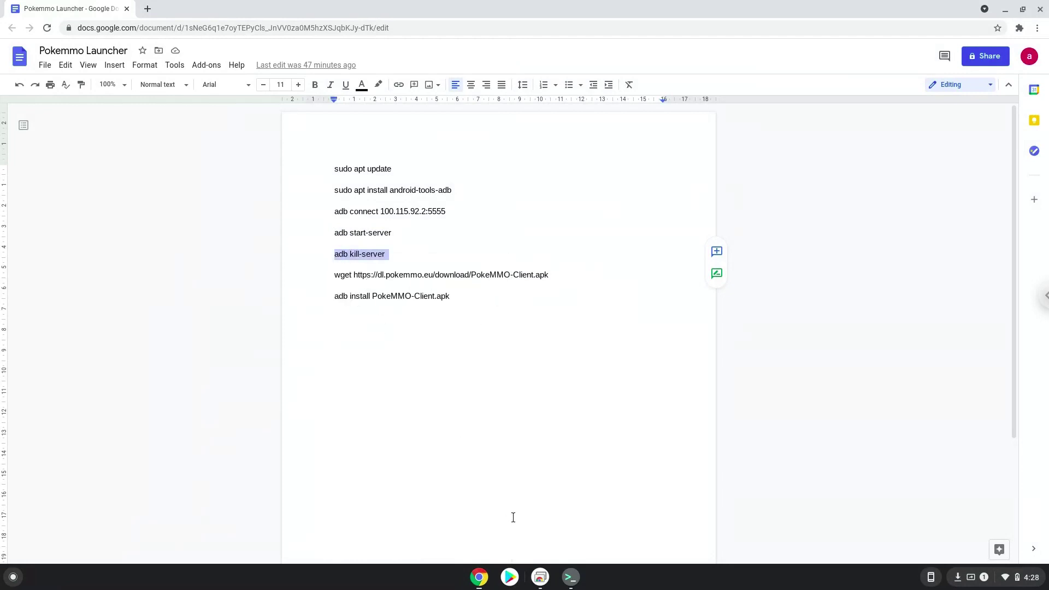
left_click(572, 577)
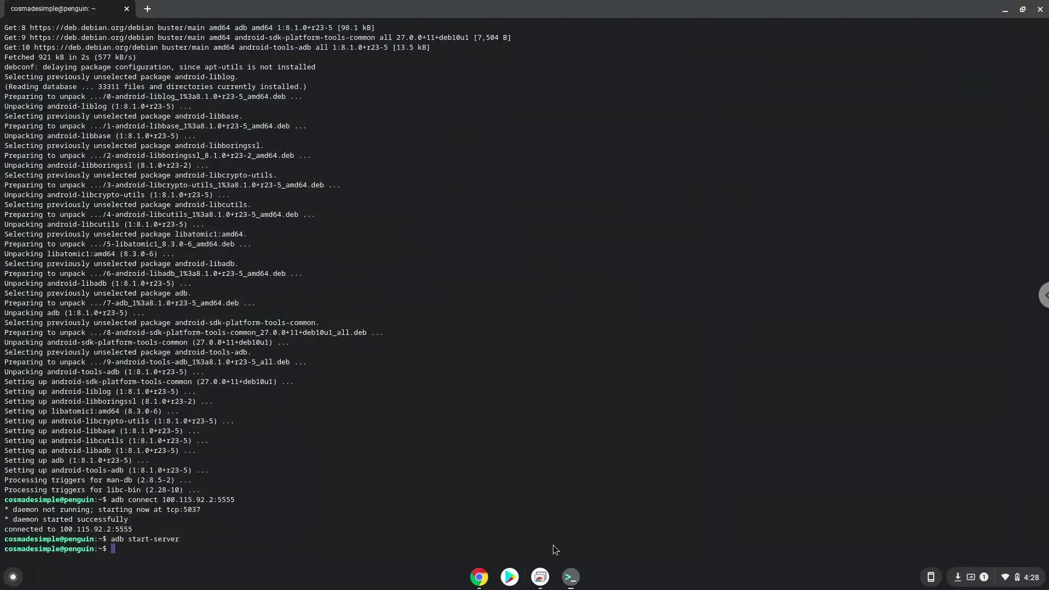
key("ctrl+shift+v")
key("Return")
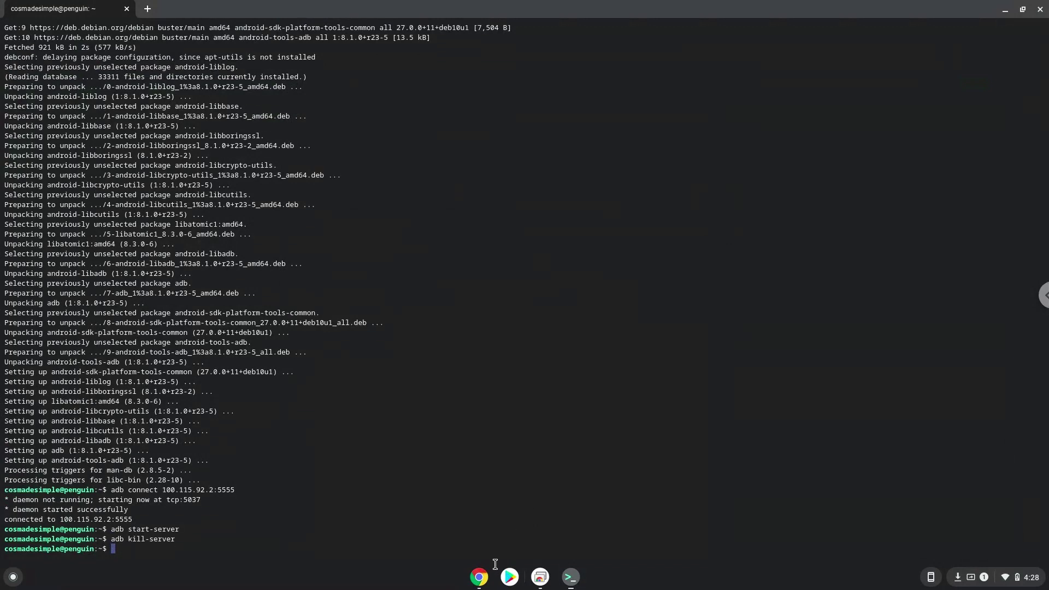
Step: Copy and run the wget line to download PokeMMO-Client.apk from dl.pokemmo.eu, then return to the doc
left_click(480, 578)
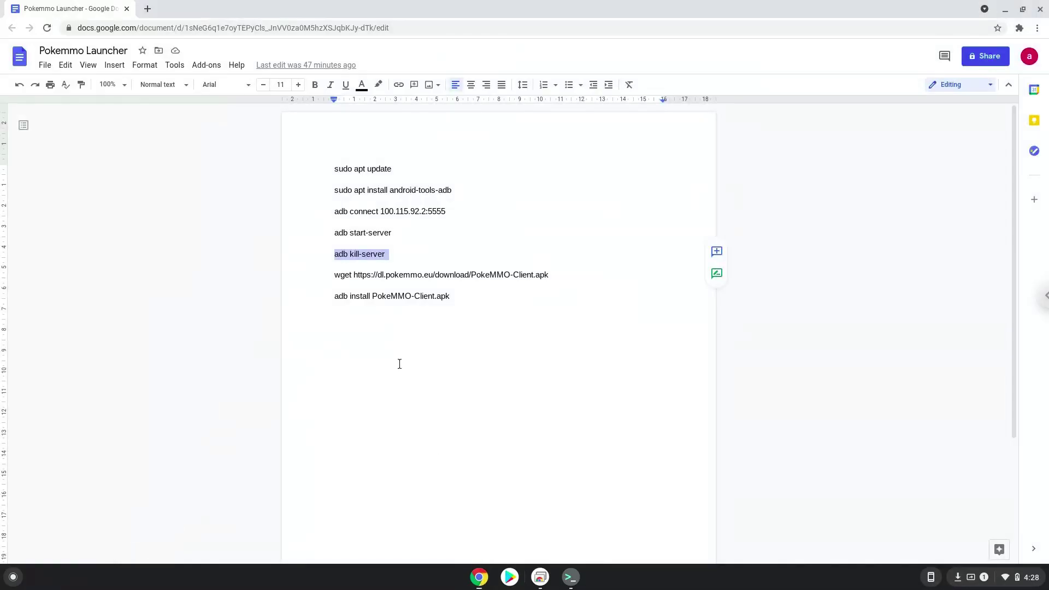
double_click(367, 279)
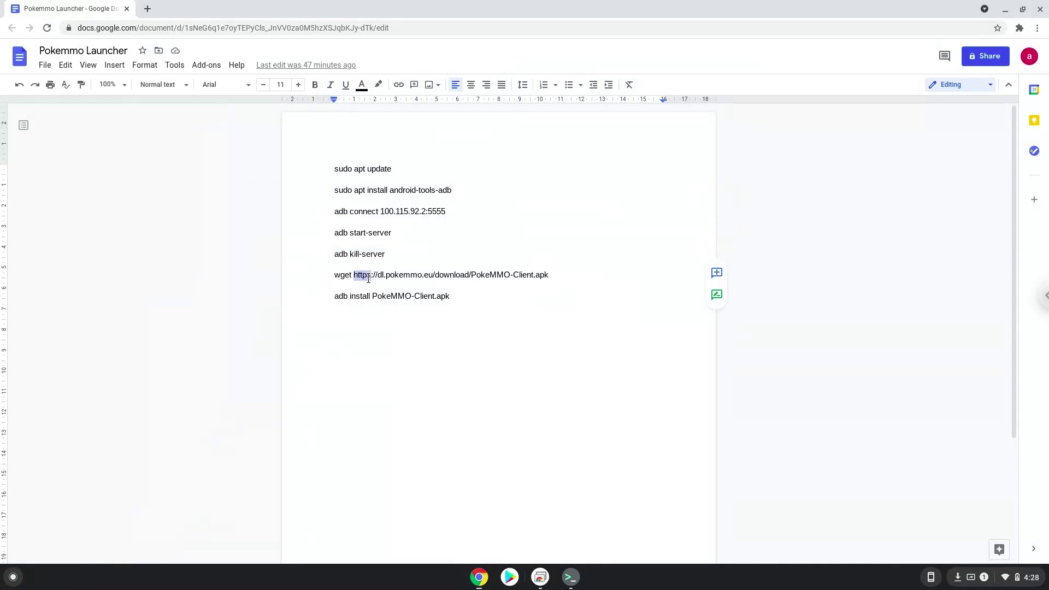
triple_click(368, 278)
right_click(367, 278)
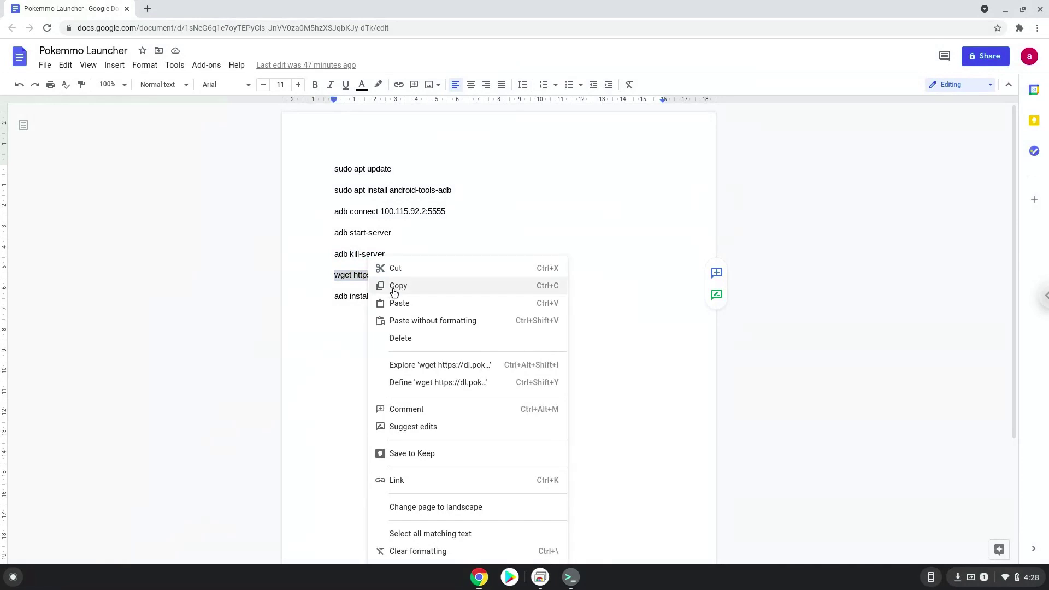
left_click(392, 287)
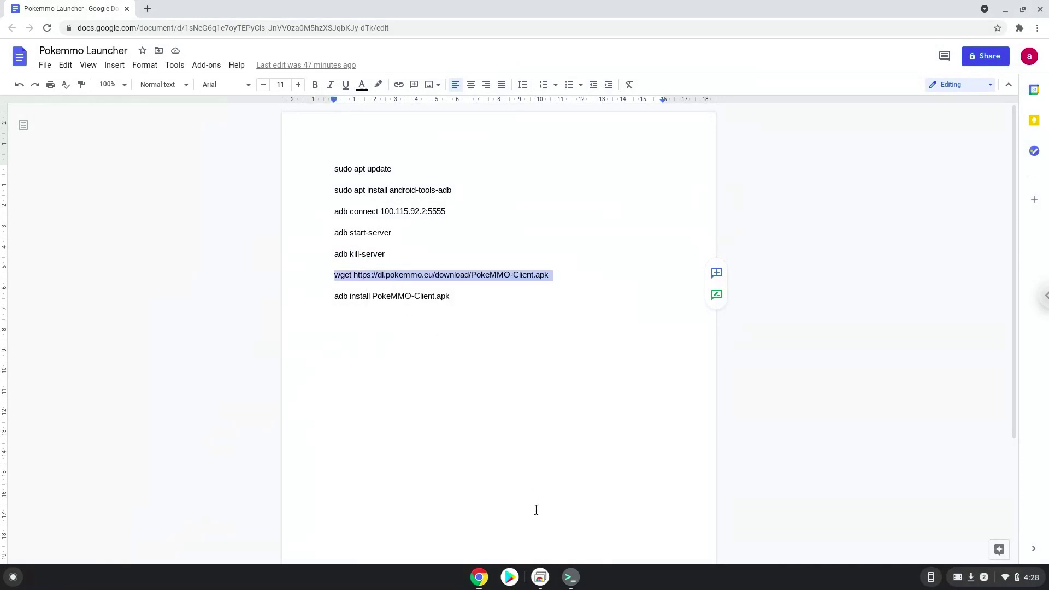
left_click(570, 578)
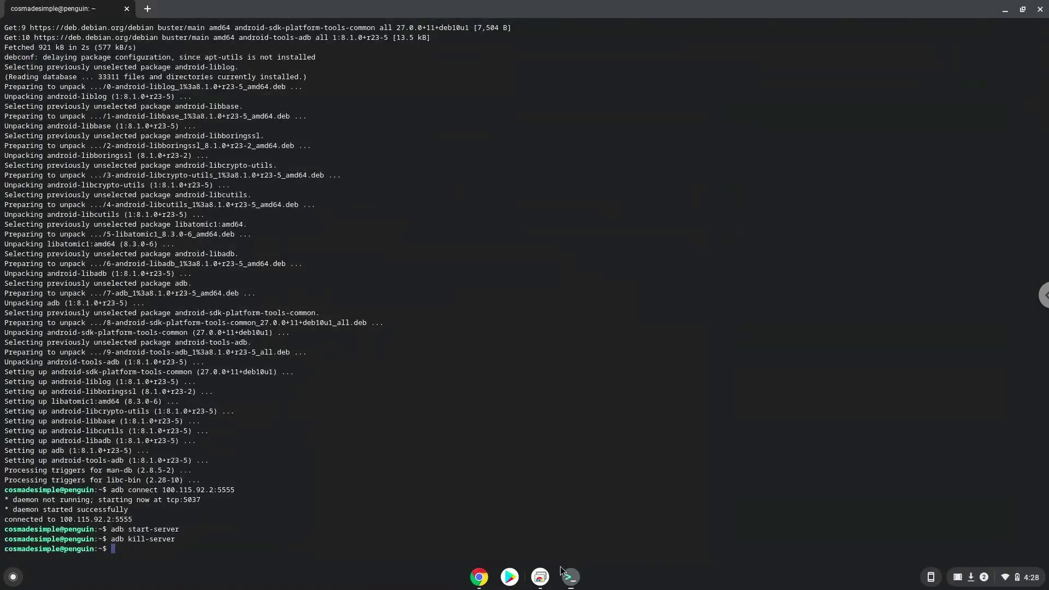
key("ctrl+shift+v")
key("Return")
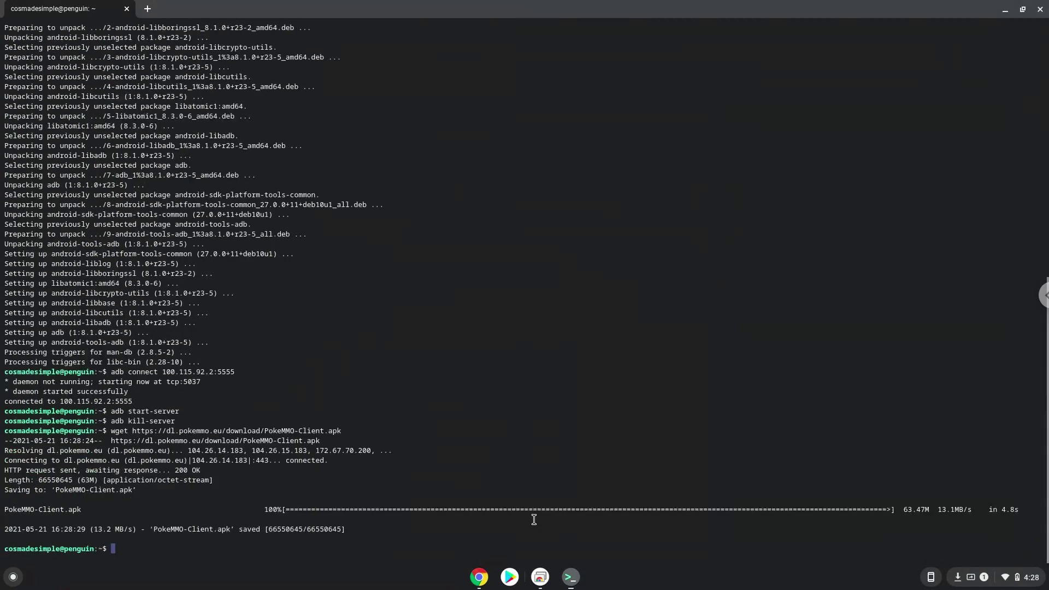
left_click(481, 580)
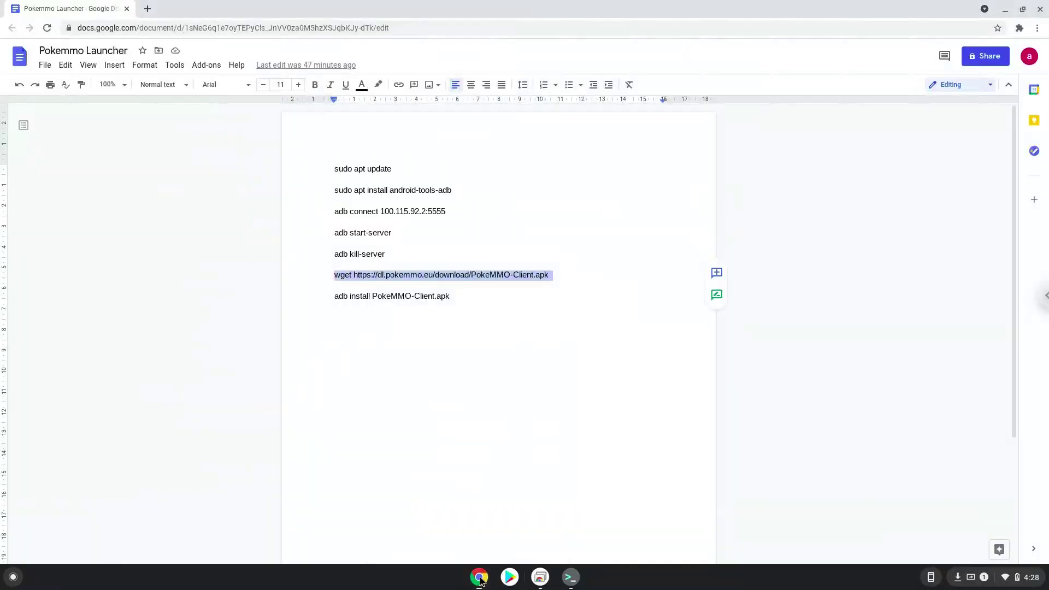
Step: Copy the adb install line for PokeMMO-Client.apk from the guide page
triple_click(361, 295)
right_click(361, 295)
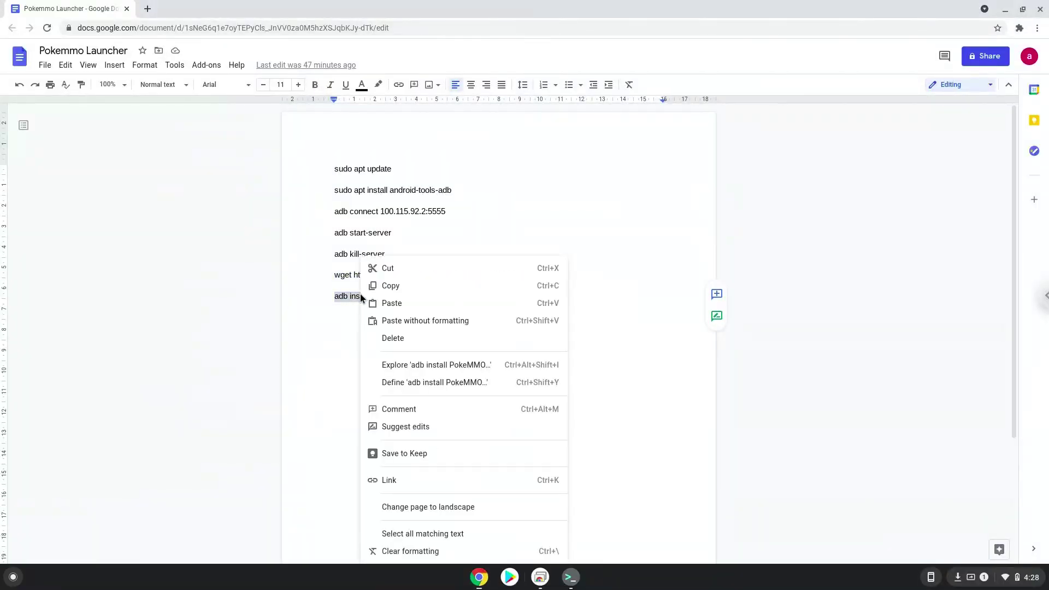
left_click(397, 286)
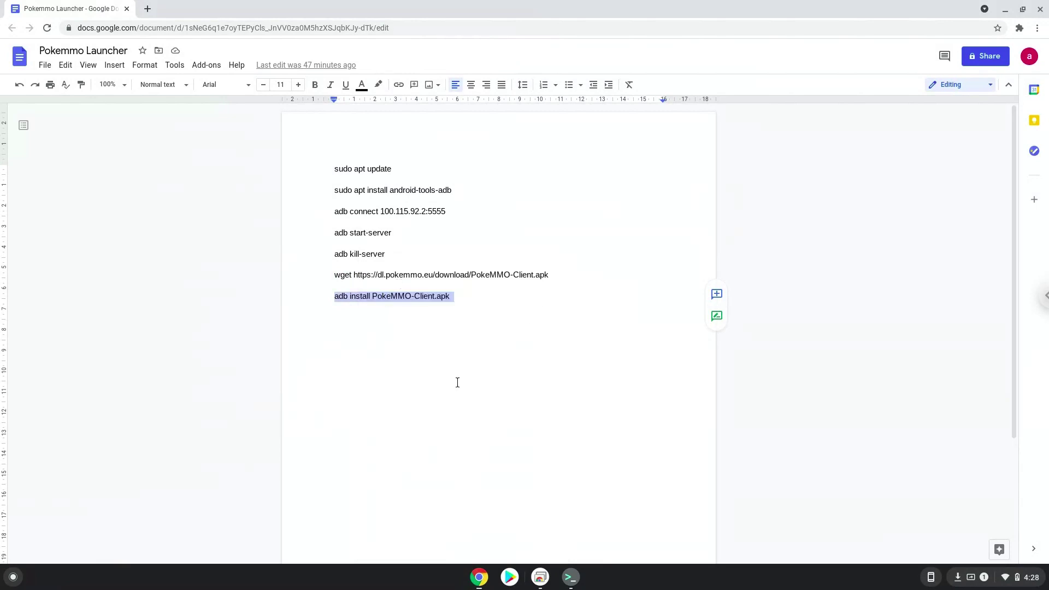
Step: Run adb install PokeMMO-Client.apk in the Linux Terminal, starting the adb daemon
left_click(571, 577)
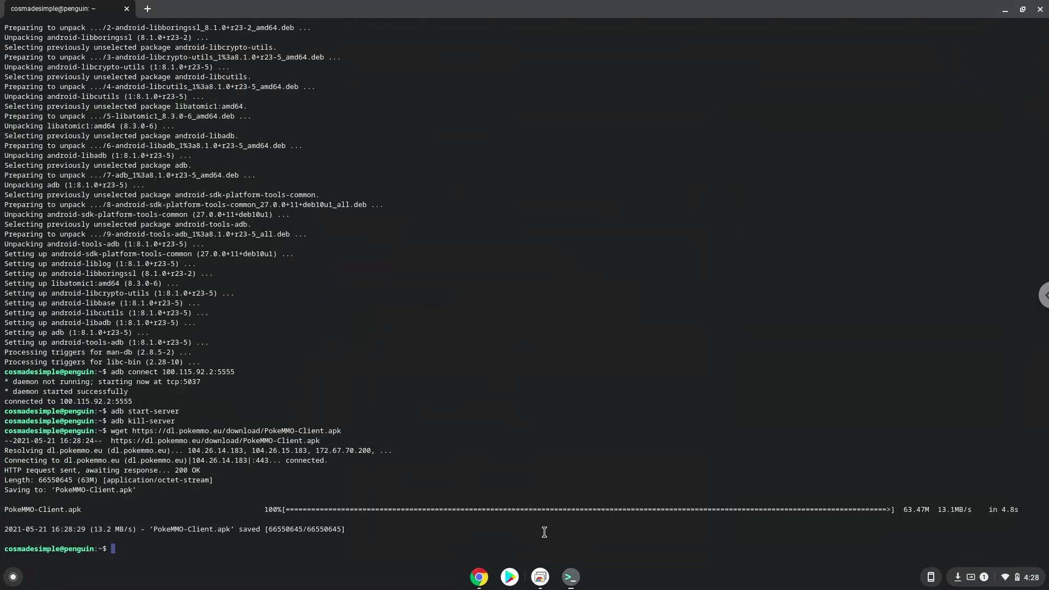
key("ctrl+shift+v")
key("Return")
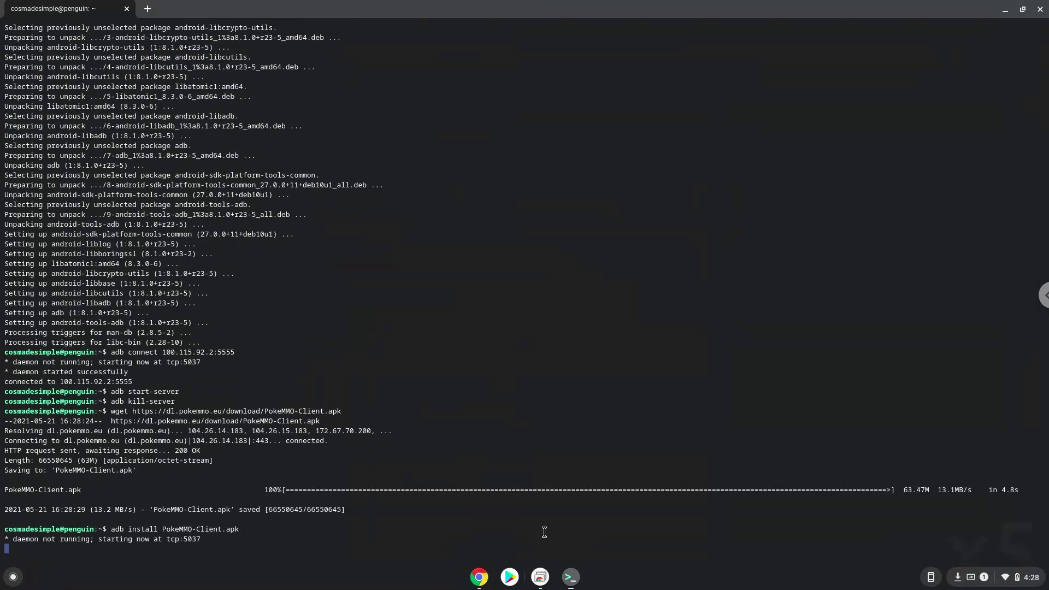